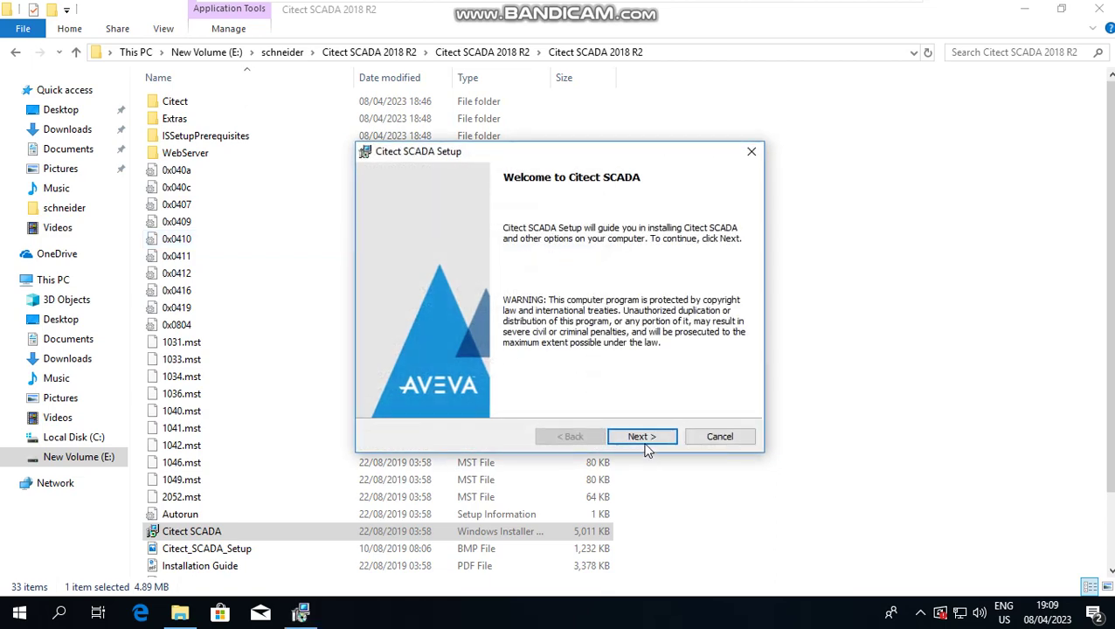
Step: Advance the Citect SCADA setup past Welcome and the accepted licence, keeping All Core Components
{"action": "left_click", "coordinate": [644, 437]}
{"action": "left_click", "coordinate": [647, 443]}
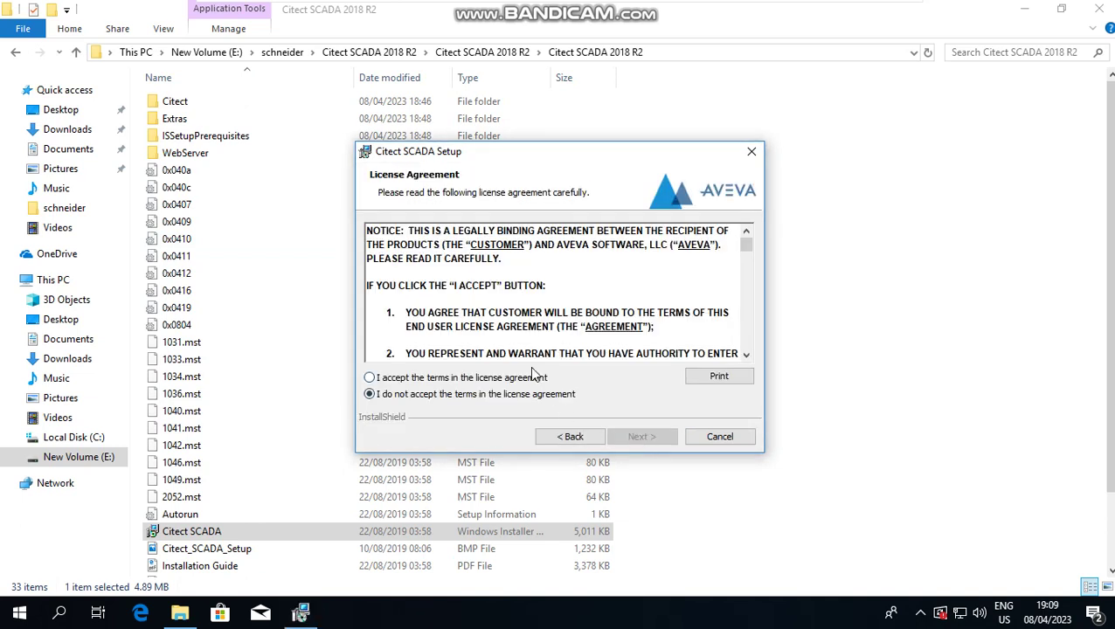
{"action": "left_click", "coordinate": [535, 376]}
{"action": "left_click", "coordinate": [646, 440]}
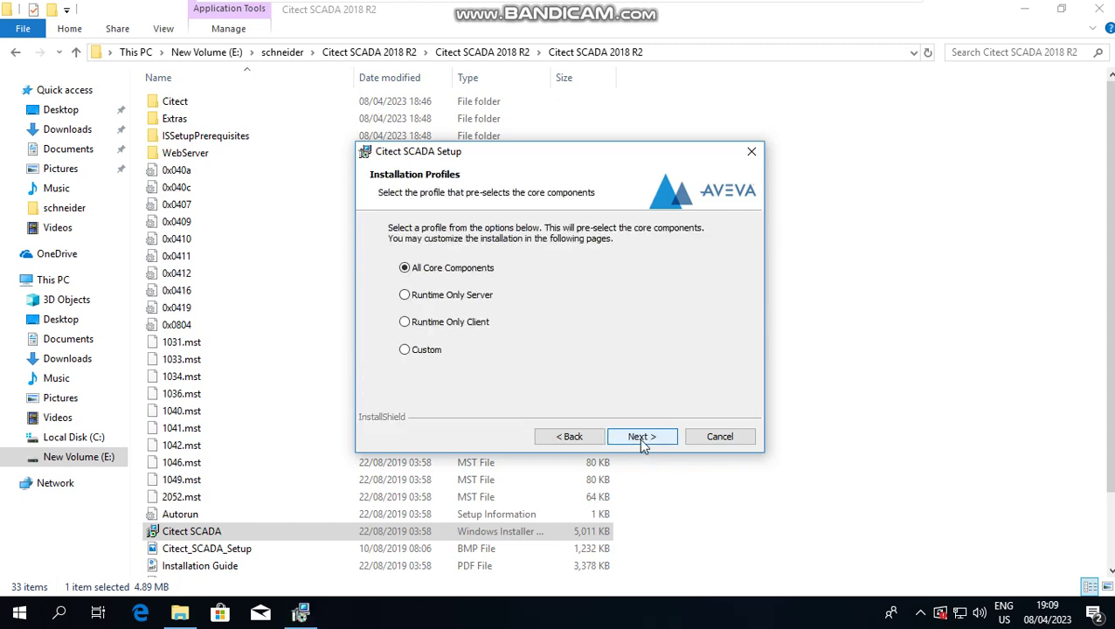
{"action": "left_click", "coordinate": [642, 441]}
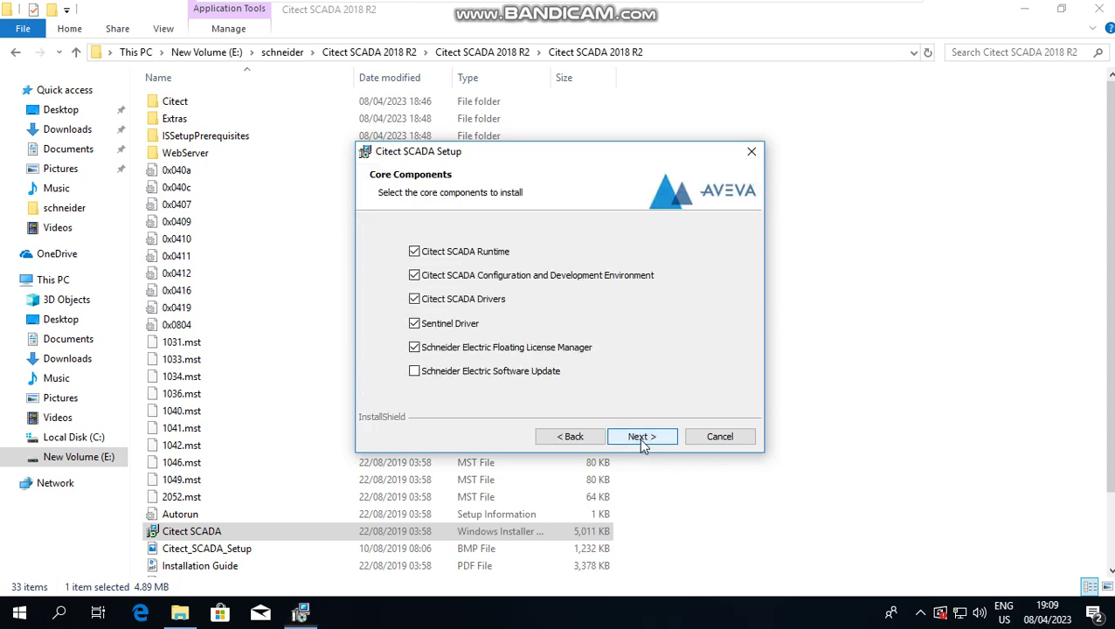
Step: Step back, cancel the Citect SCADA installation, confirm it, and close the wizard
{"action": "left_click", "coordinate": [559, 437]}
{"action": "left_click", "coordinate": [720, 437]}
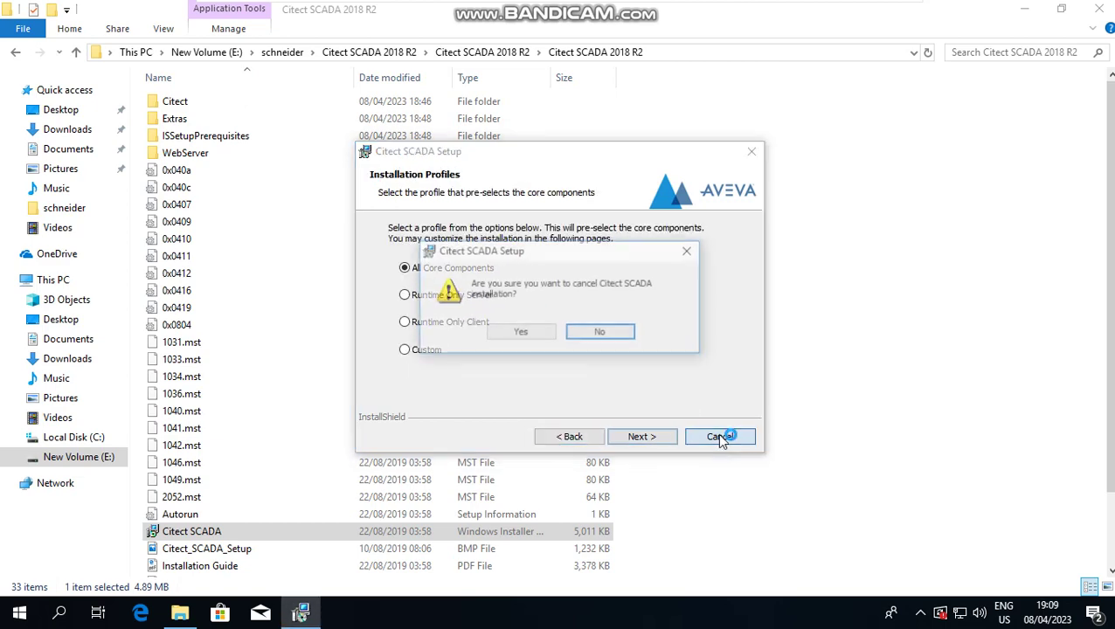
{"action": "left_click", "coordinate": [532, 334]}
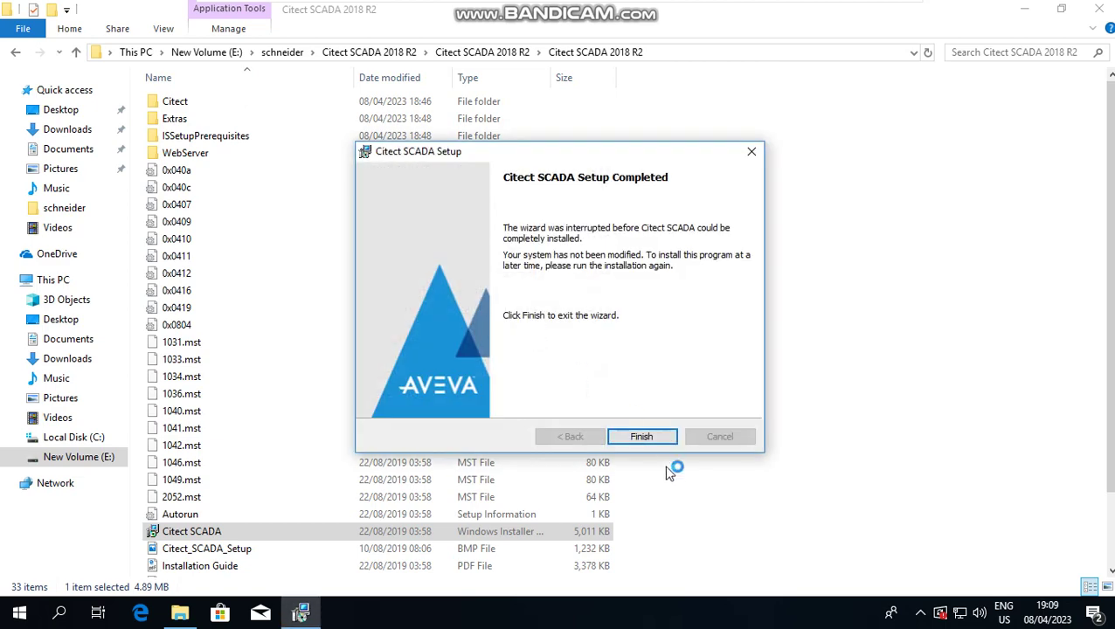
{"action": "left_click", "coordinate": [653, 442]}
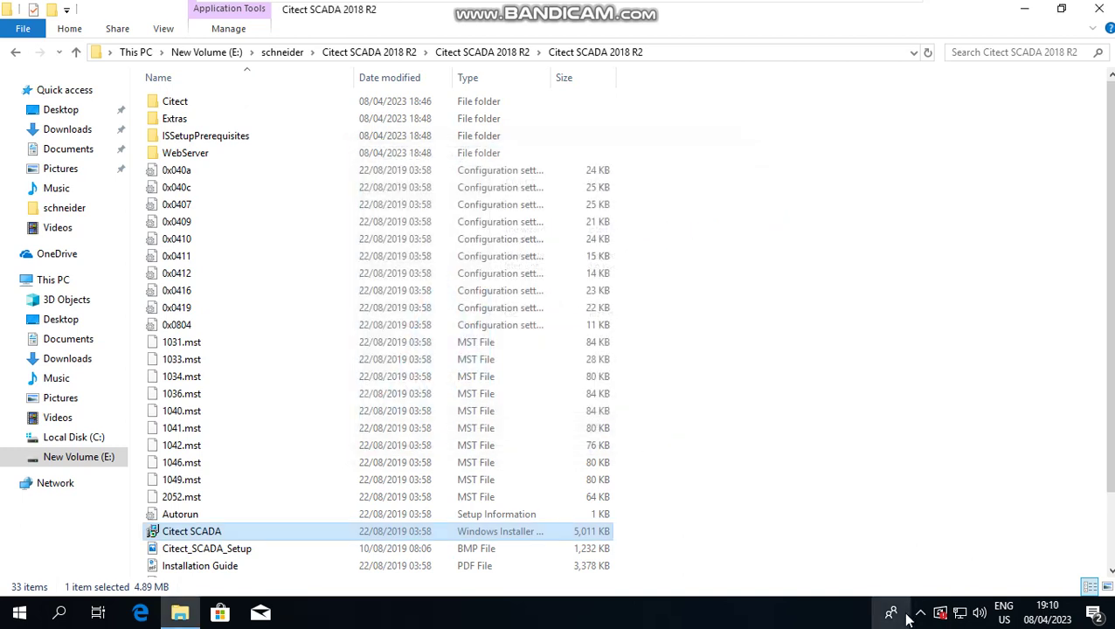
Step: Extract EcoStruxure Machine Expert.rar into the schneider folder with 7-Zip Extract Here
{"action": "key", "text": "super+d"}
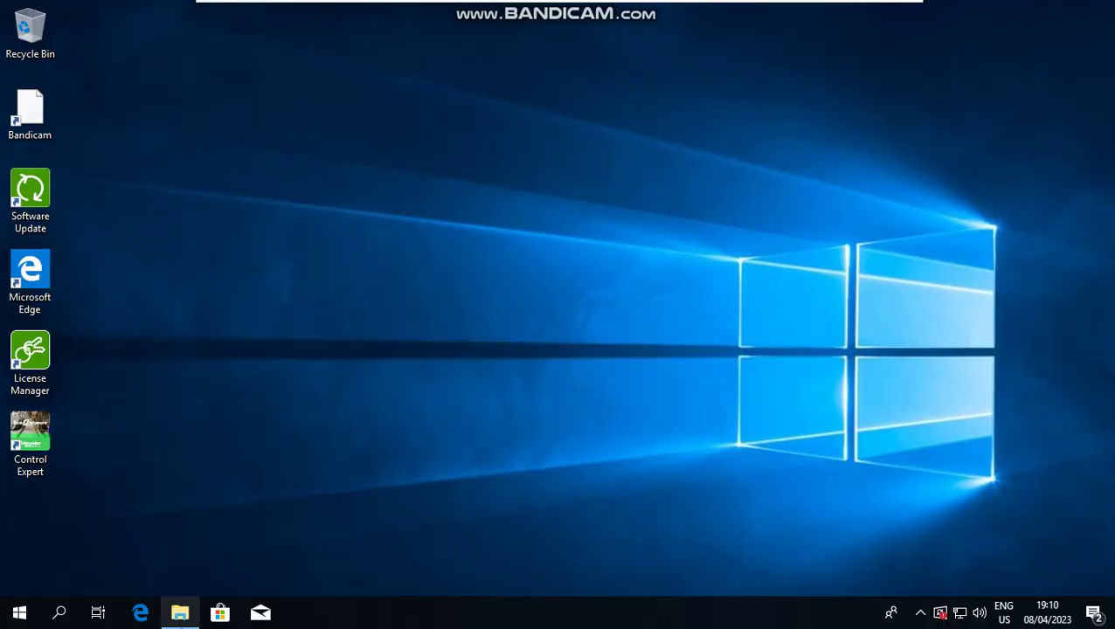
{"action": "key", "text": "super+d"}
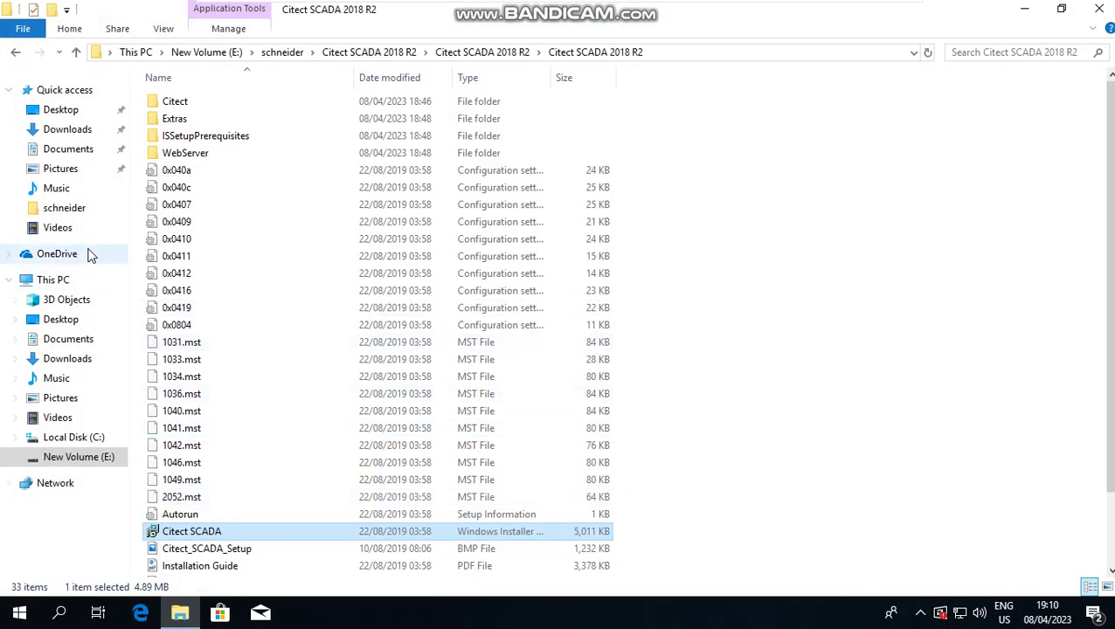
{"action": "left_click", "coordinate": [286, 54]}
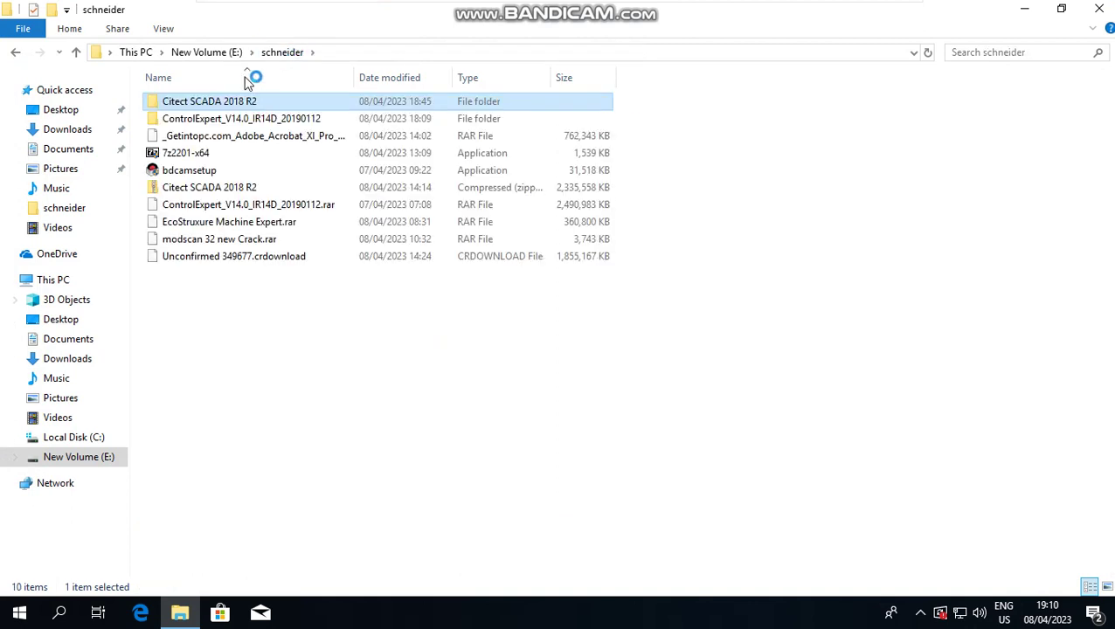
{"action": "left_click", "coordinate": [187, 224]}
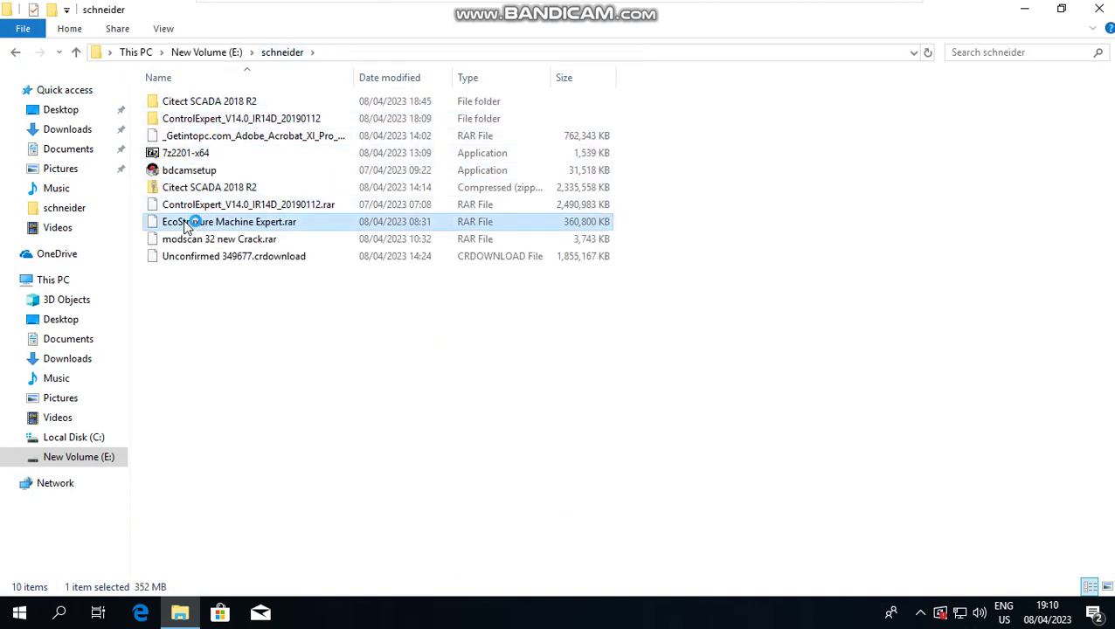
{"action": "right_click", "coordinate": [189, 223]}
{"action": "mouse_move", "coordinate": [241, 253]}
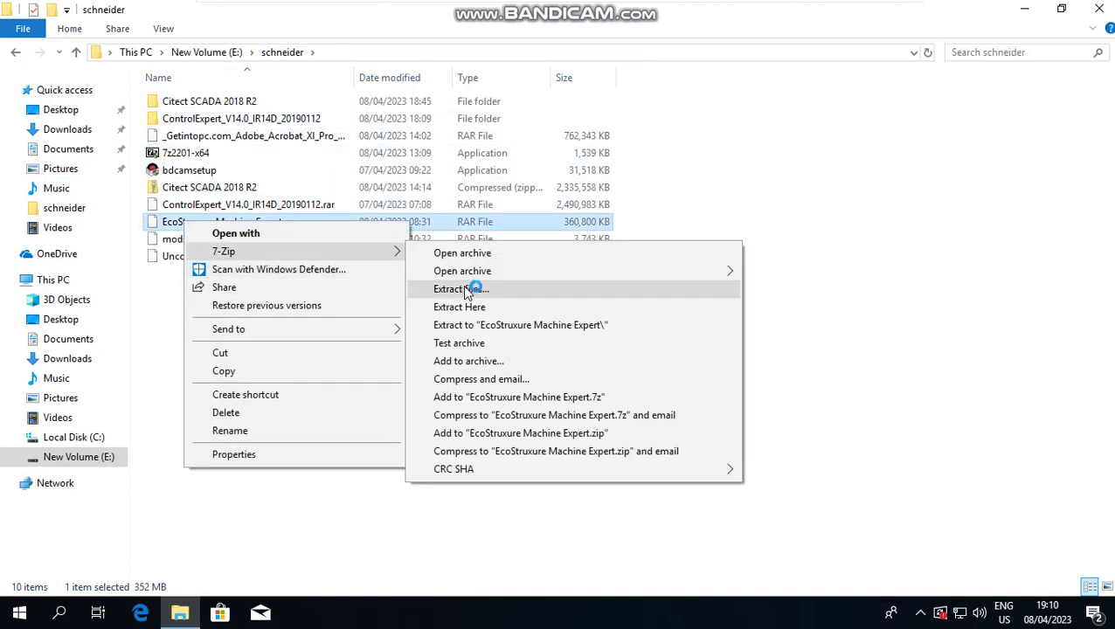
{"action": "left_click", "coordinate": [489, 306]}
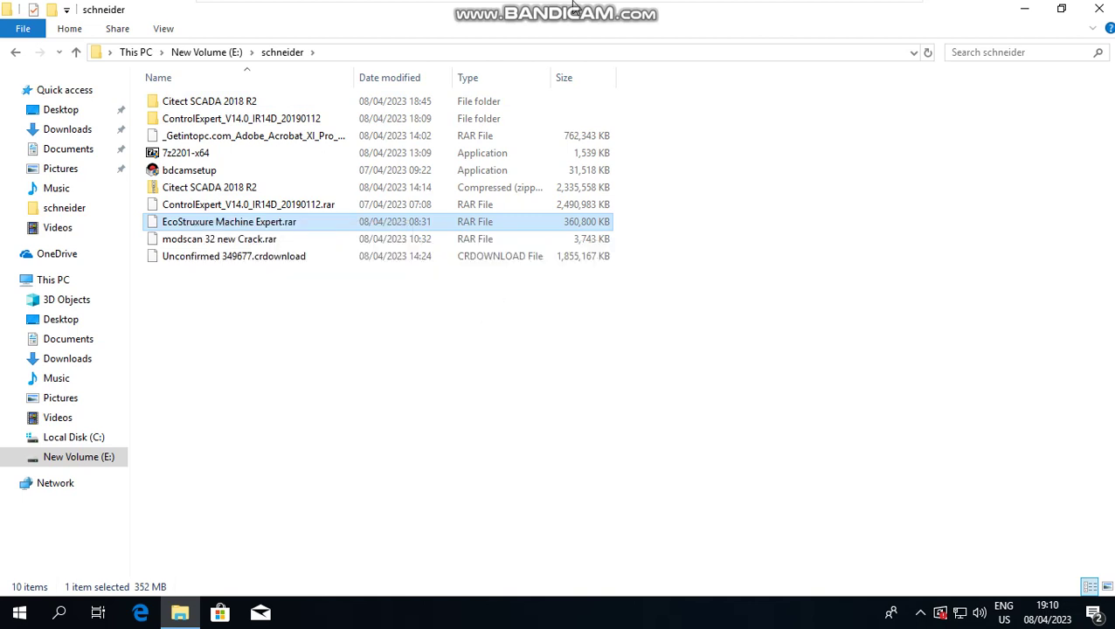
{"action": "left_click", "coordinate": [624, 12]}
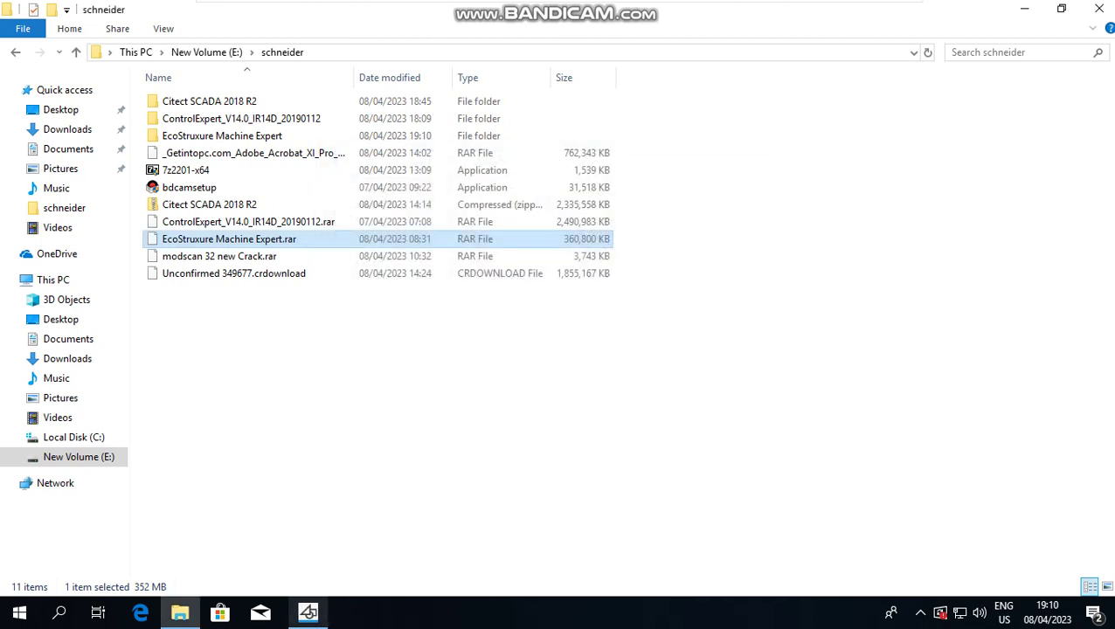
Step: Bring Citect Graphics Builder forward, glance at its File menu, and close the program
{"action": "left_click", "coordinate": [304, 614]}
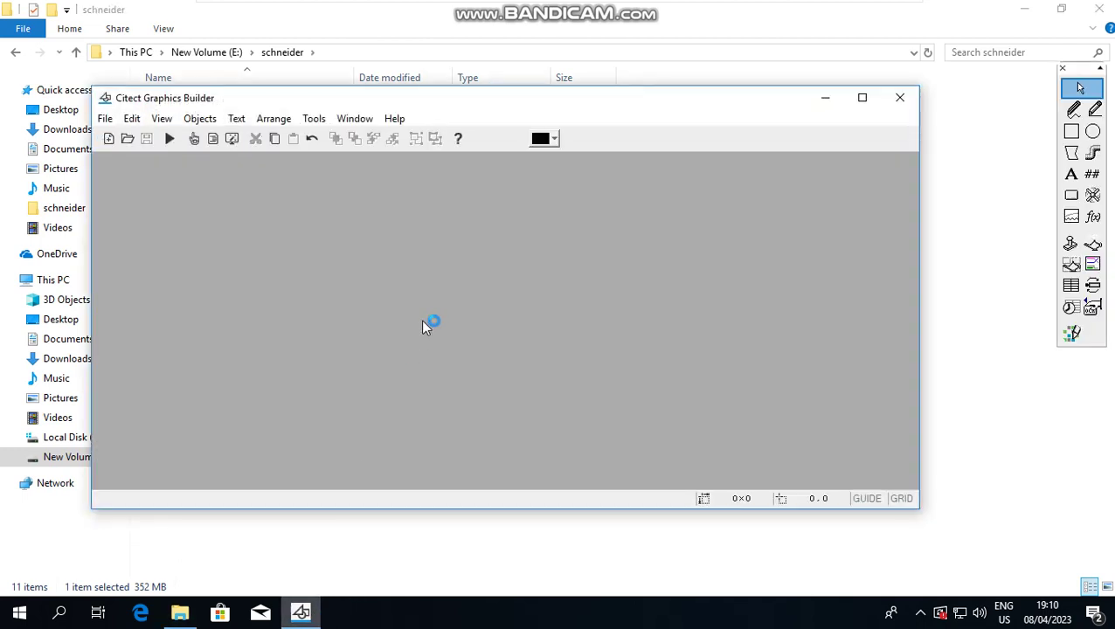
{"action": "left_click", "coordinate": [106, 119]}
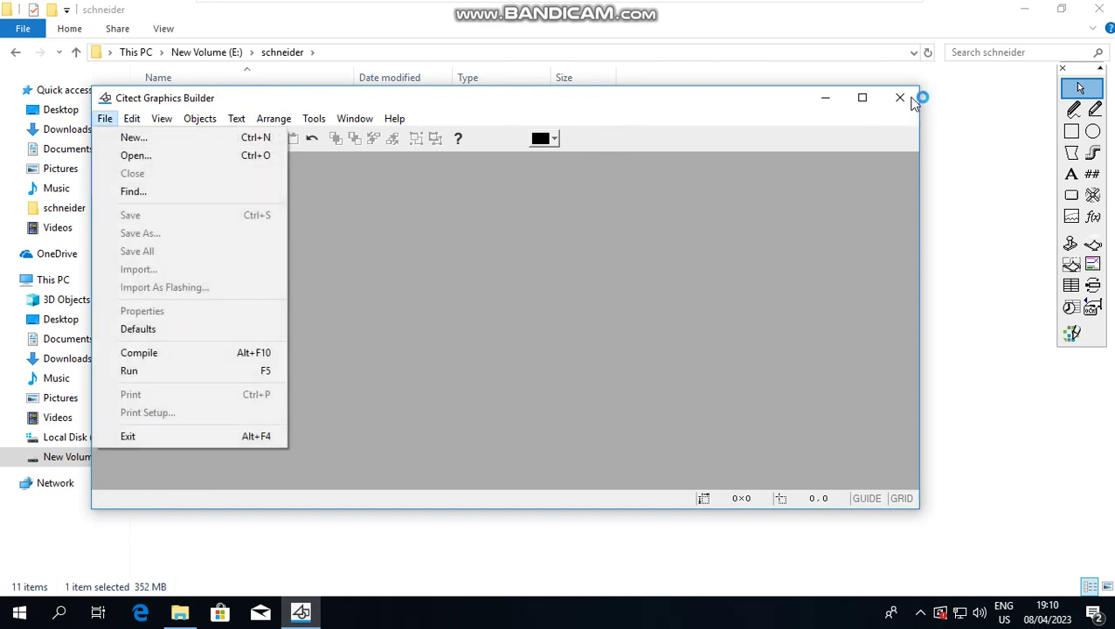
{"action": "left_click", "coordinate": [913, 101]}
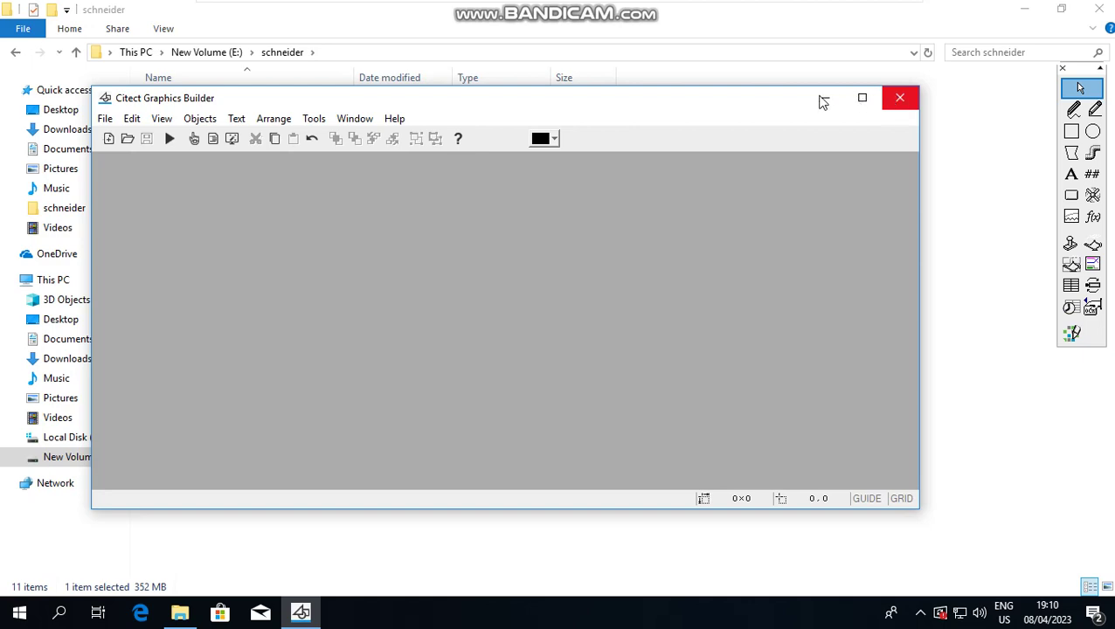
{"action": "left_click", "coordinate": [653, 9]}
{"action": "left_click", "coordinate": [770, 76]}
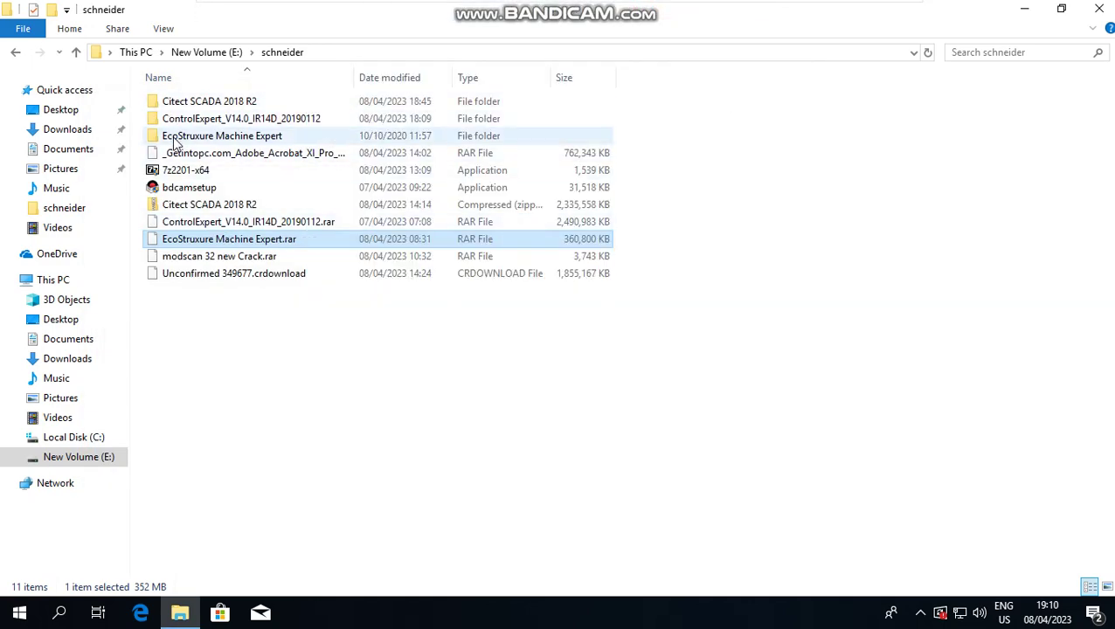
Step: Open the extracted folder and run the MachineExpertBasic V1.1 installer as administrator, approving UAC
{"action": "double_click", "coordinate": [225, 138]}
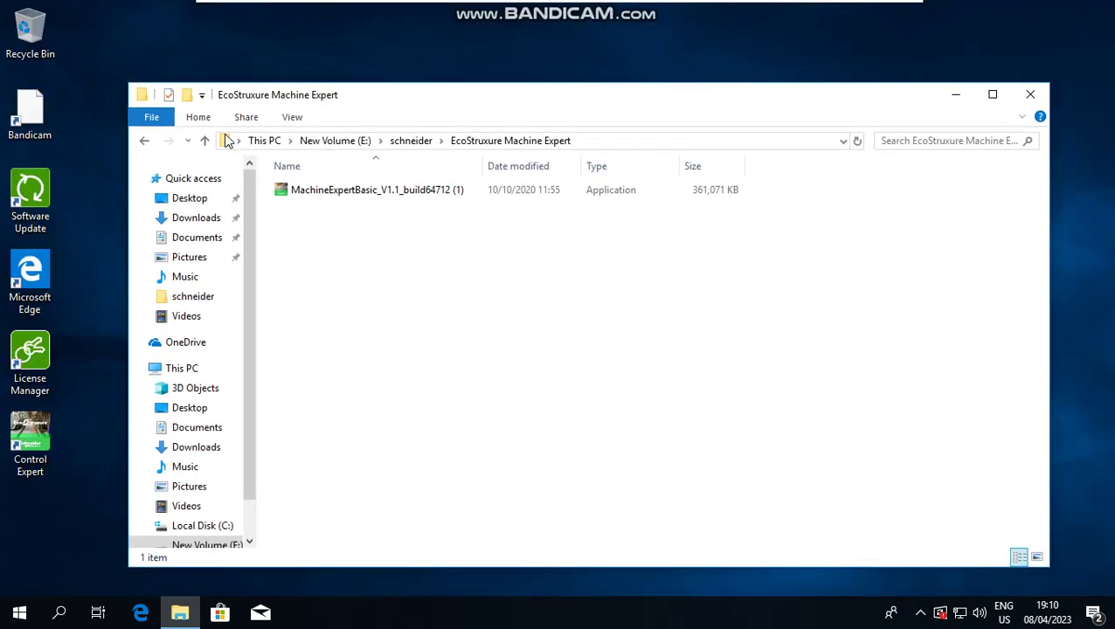
{"action": "left_click", "coordinate": [993, 95]}
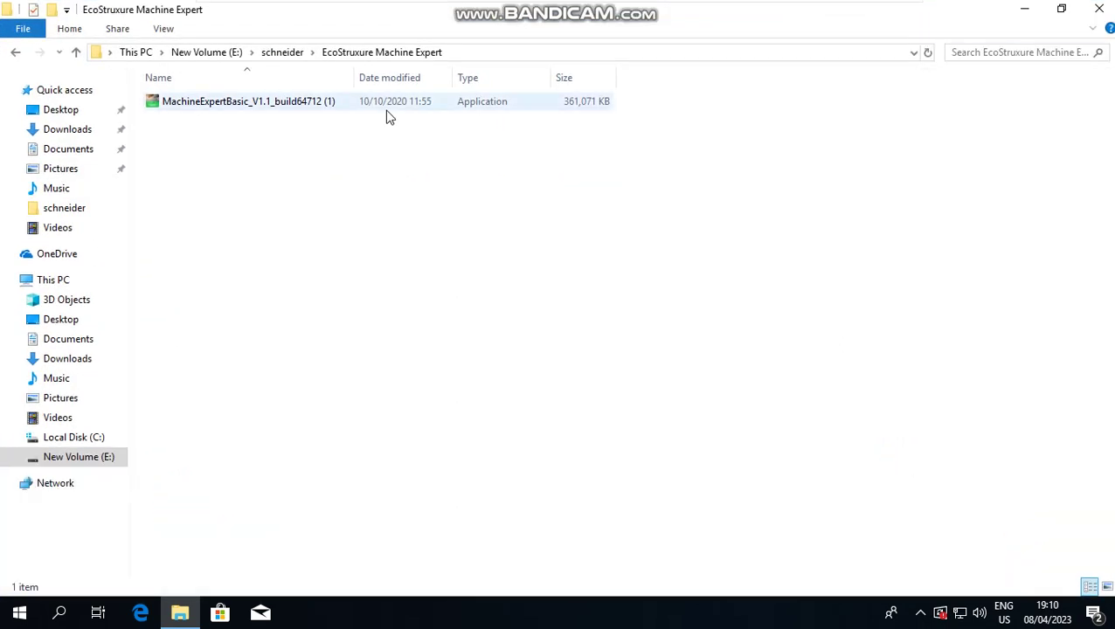
{"action": "left_click", "coordinate": [307, 103]}
{"action": "right_click", "coordinate": [307, 103]}
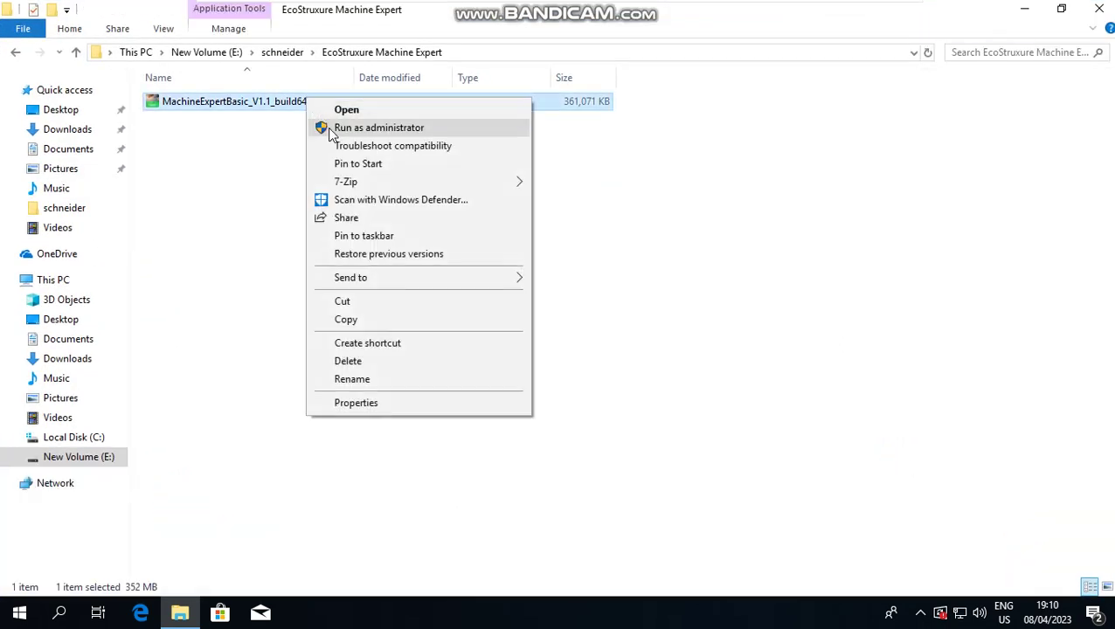
{"action": "left_click", "coordinate": [333, 131]}
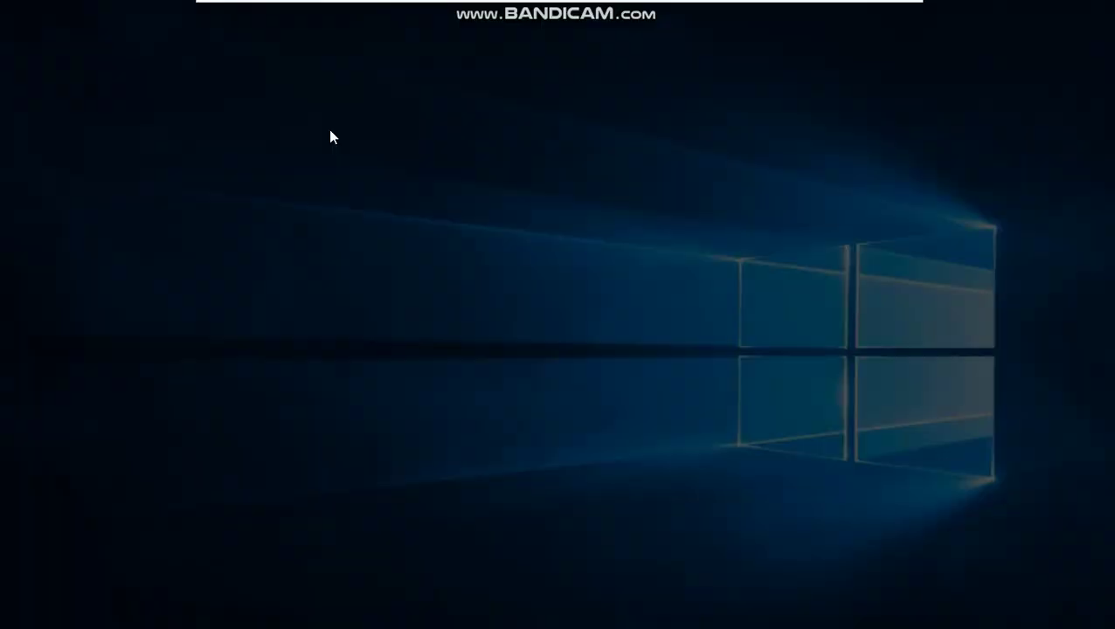
{"action": "left_click", "coordinate": [437, 423]}
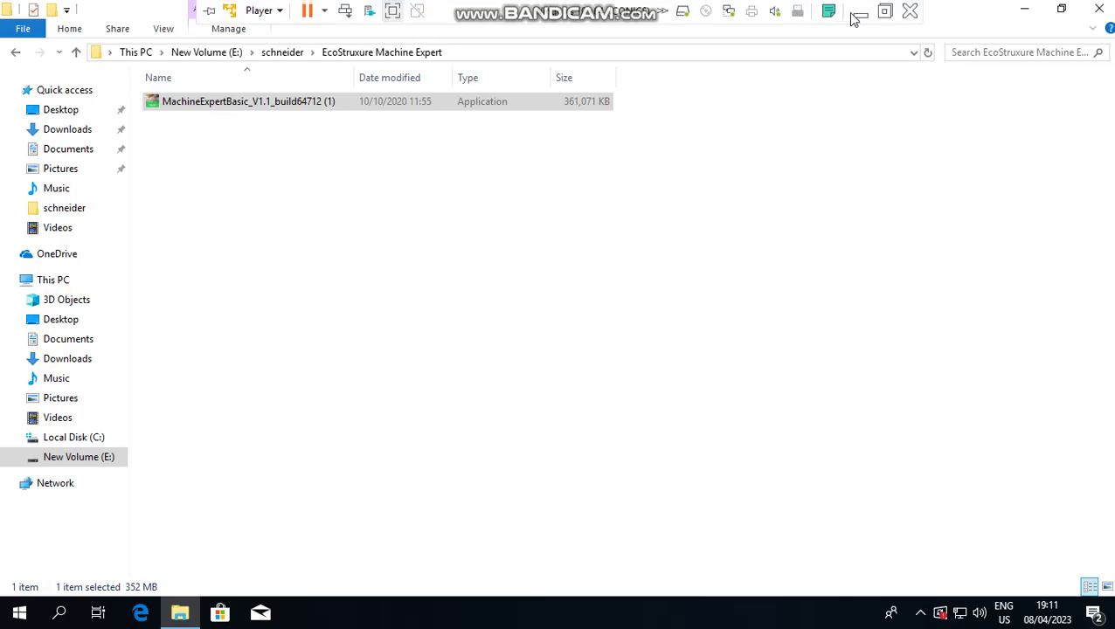
Step: Check the host browser's downloads, then return to the VM's Select Setup Language prompt
{"action": "left_click", "coordinate": [859, 16]}
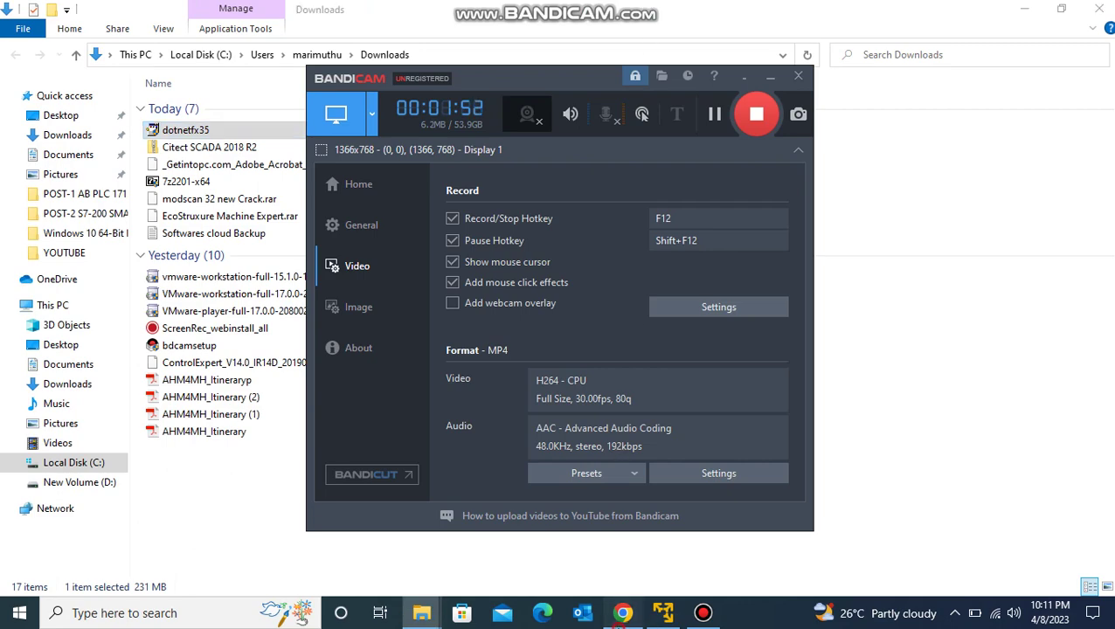
{"action": "left_click", "coordinate": [901, 208]}
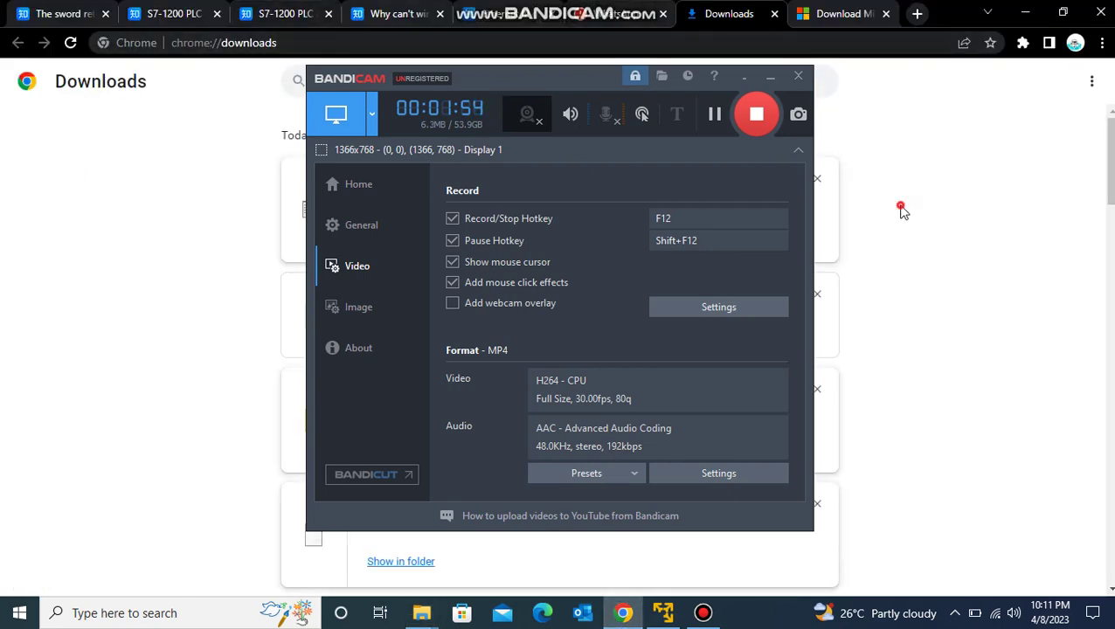
{"action": "left_click", "coordinate": [764, 77]}
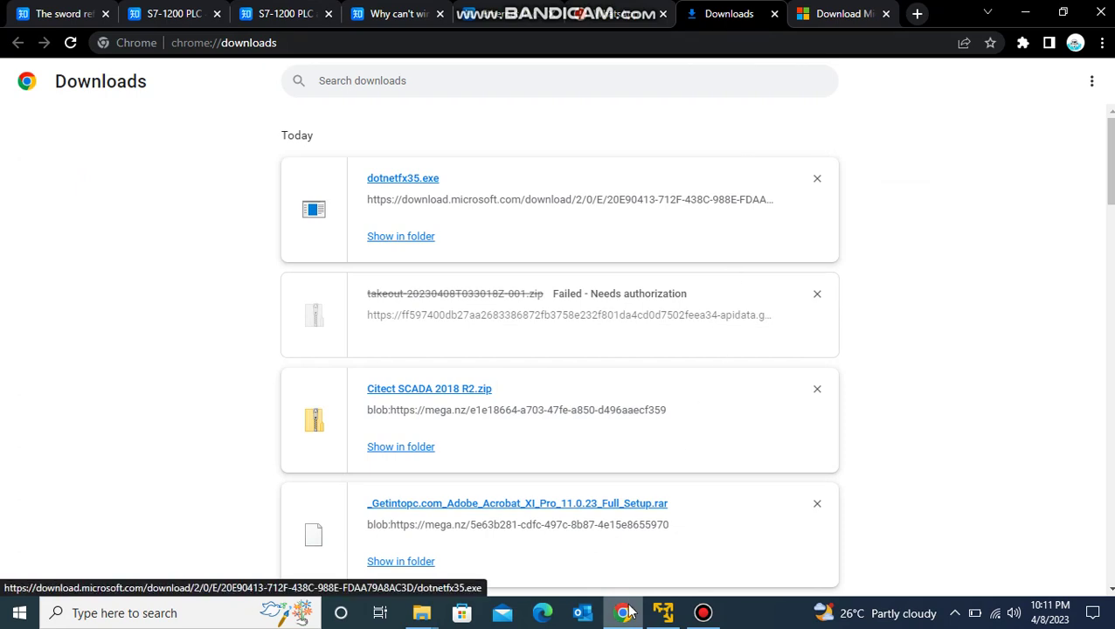
{"action": "left_click", "coordinate": [674, 619]}
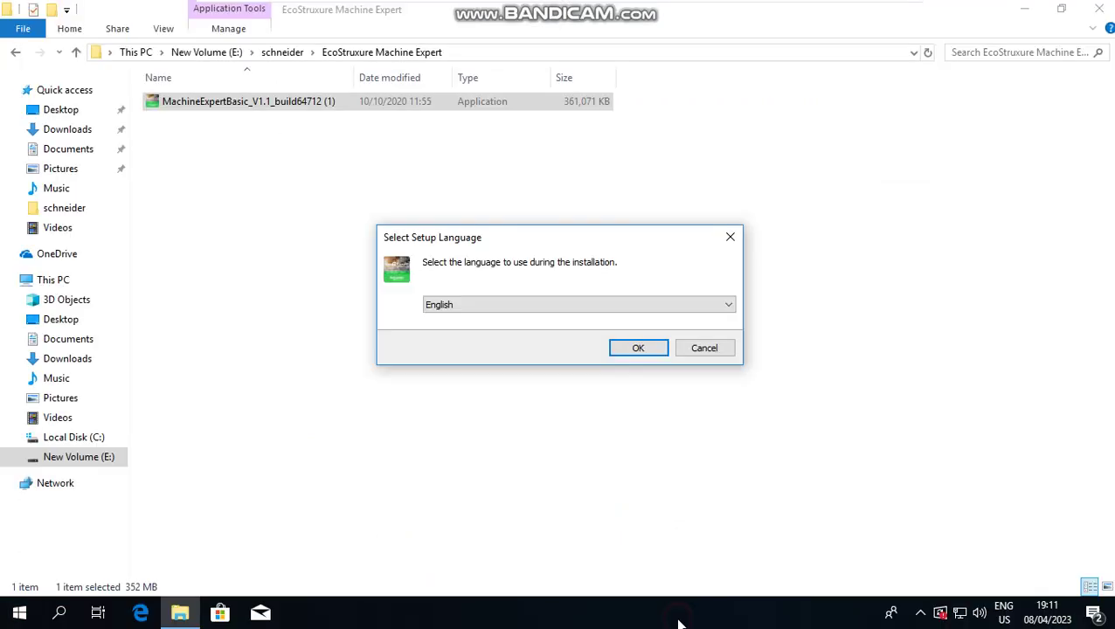
Step: Confirm English, pass the welcome page, and accept the licence agreement
{"action": "left_click", "coordinate": [634, 350]}
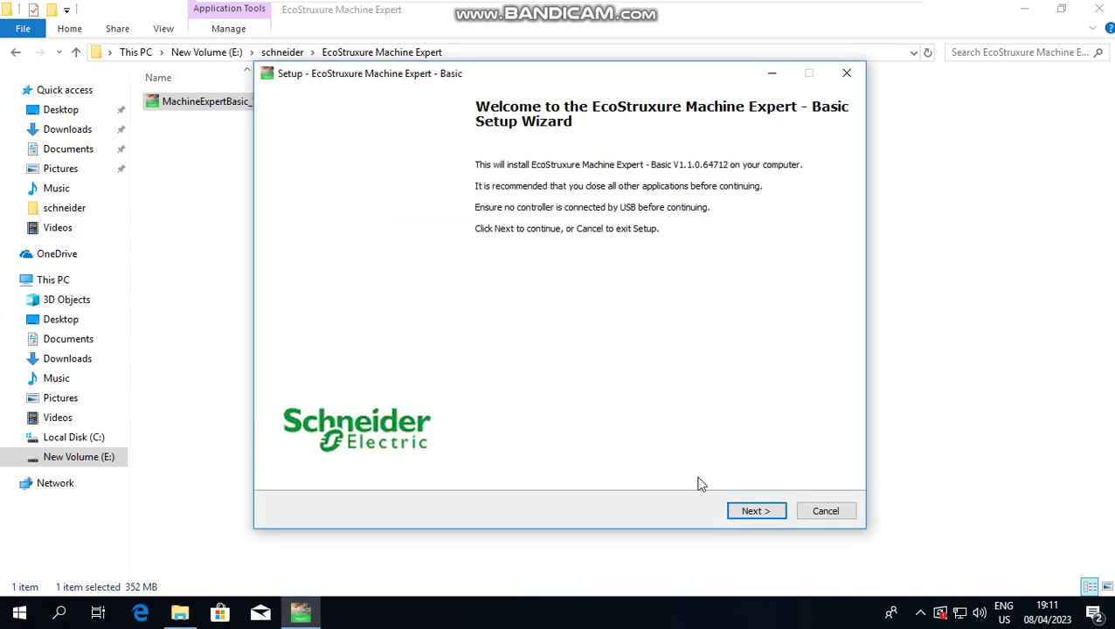
{"action": "left_click", "coordinate": [733, 514]}
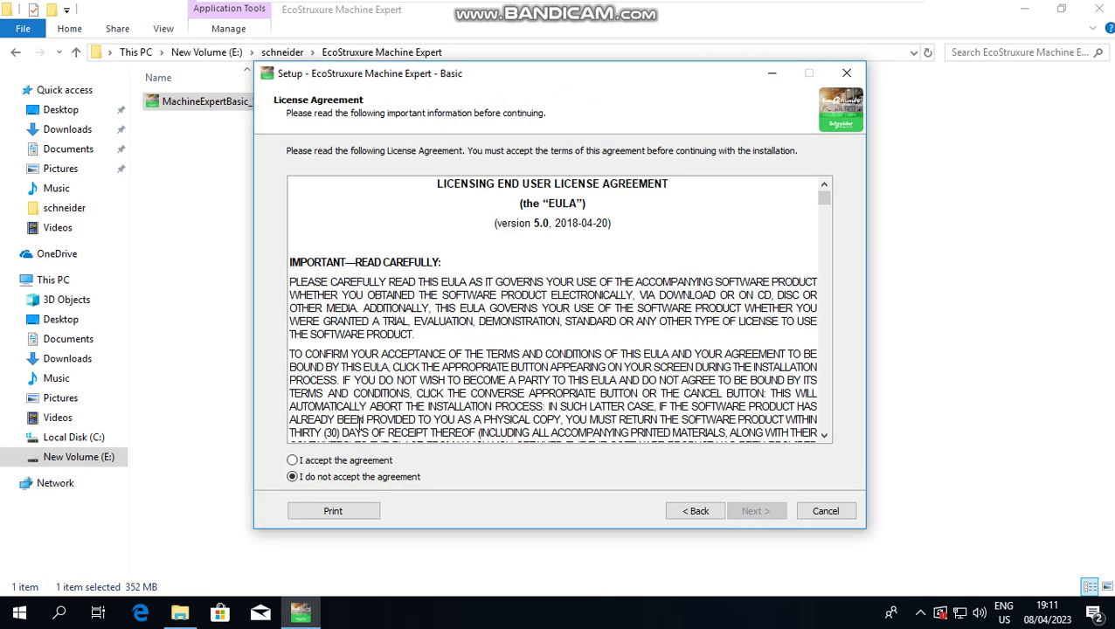
{"action": "left_click", "coordinate": [316, 461]}
{"action": "left_click", "coordinate": [748, 512]}
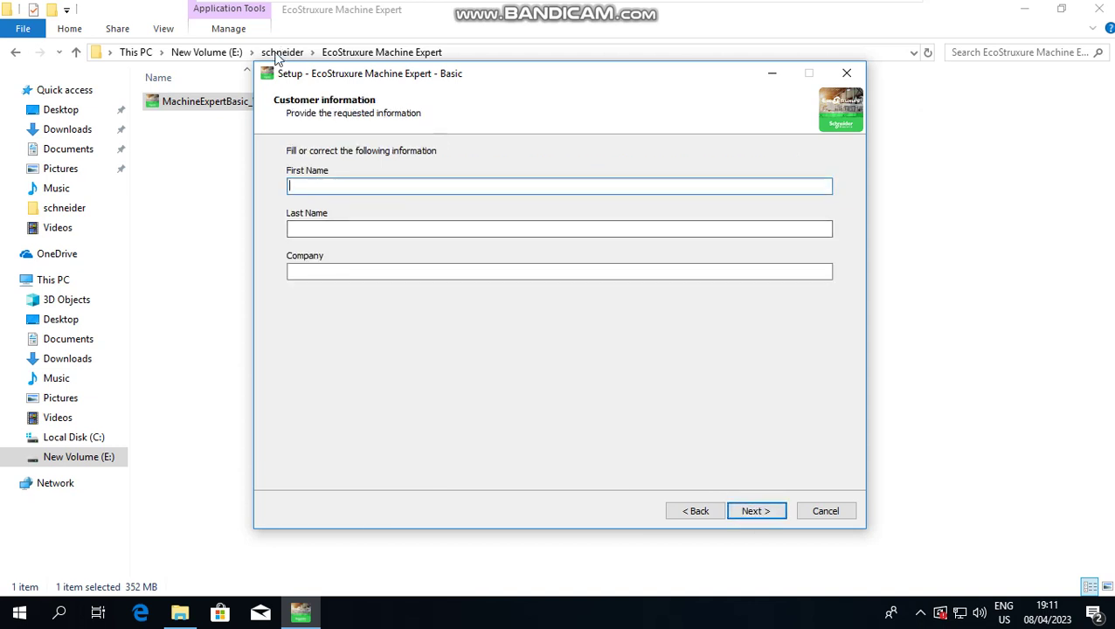
Step: Enter and correct the customer's first name, last name and company, then continue
{"action": "type", "text": ",,"}
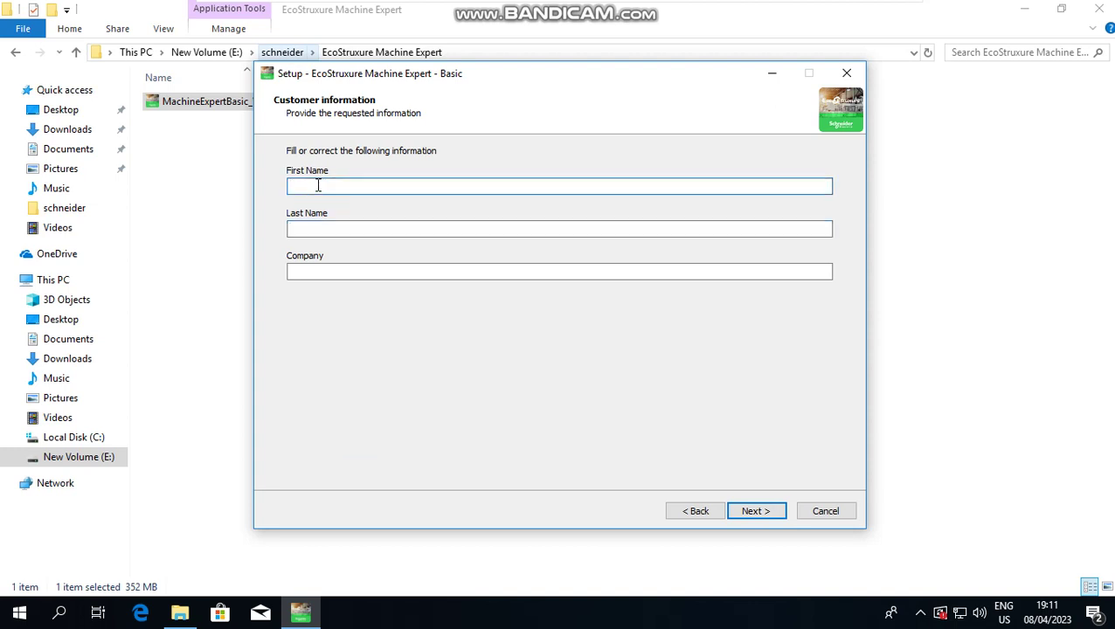
{"action": "type", "text": "MM"}
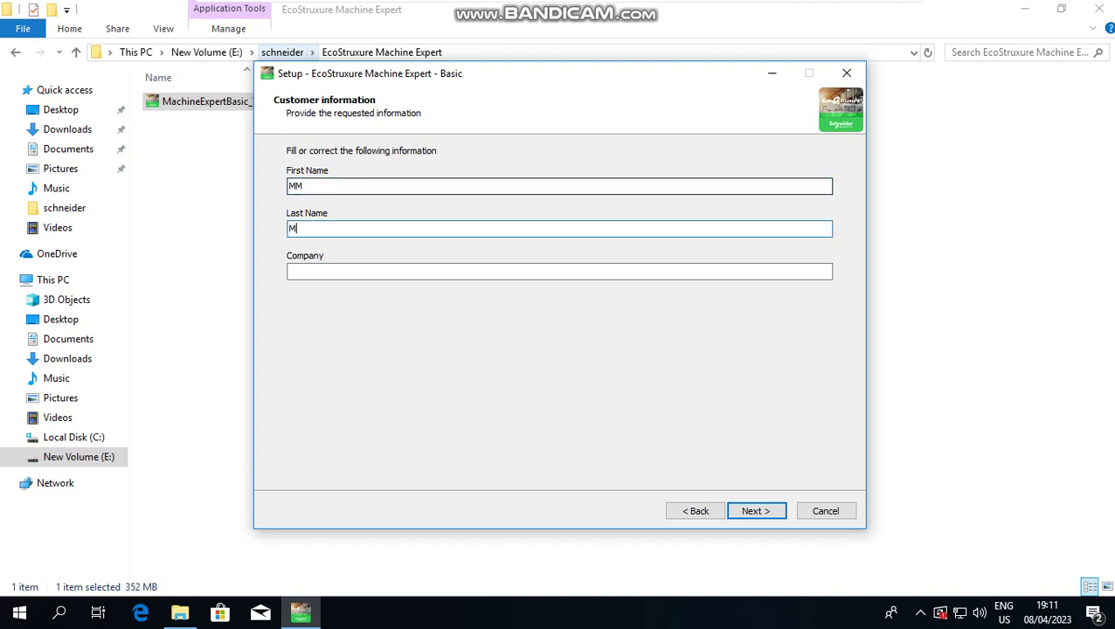
{"action": "key", "text": "Tab"}
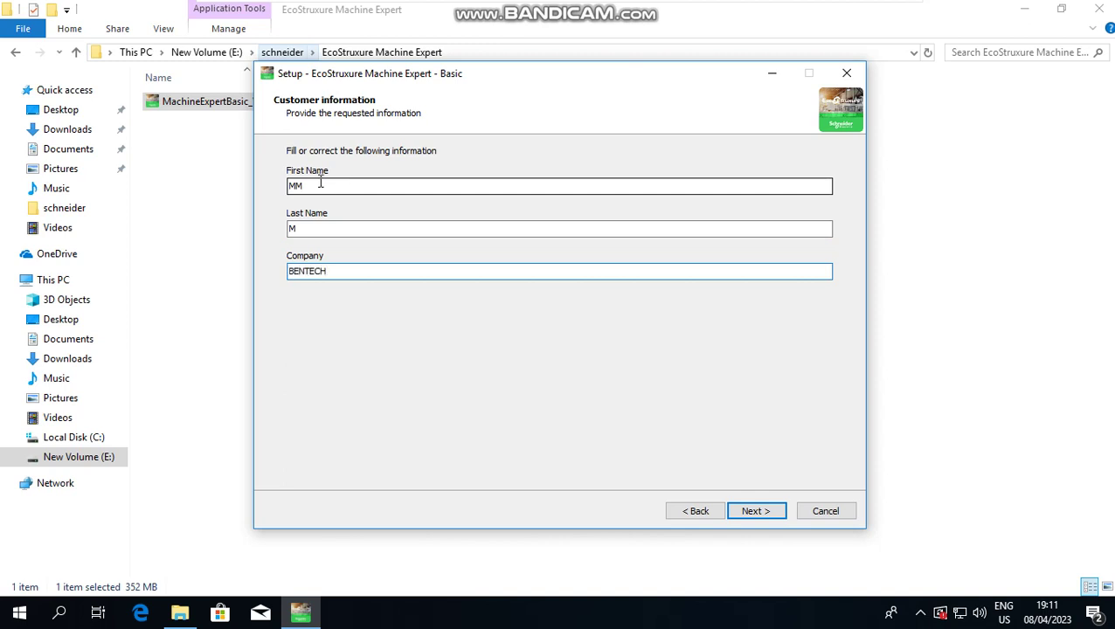
{"action": "left_click", "coordinate": [316, 229]}
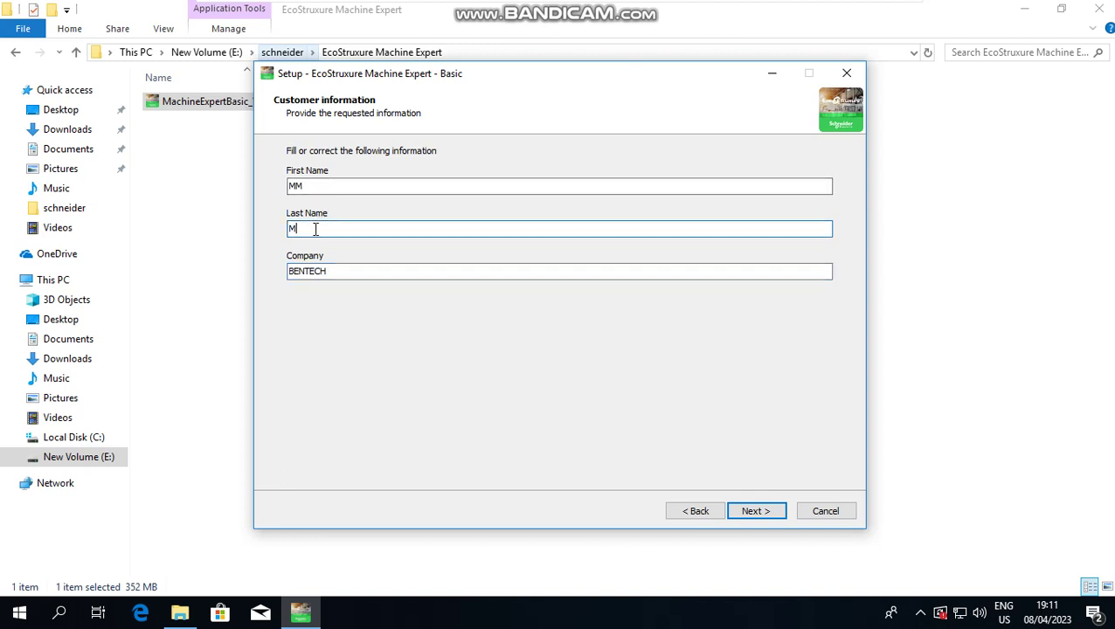
{"action": "type", "text": "UTHU"}
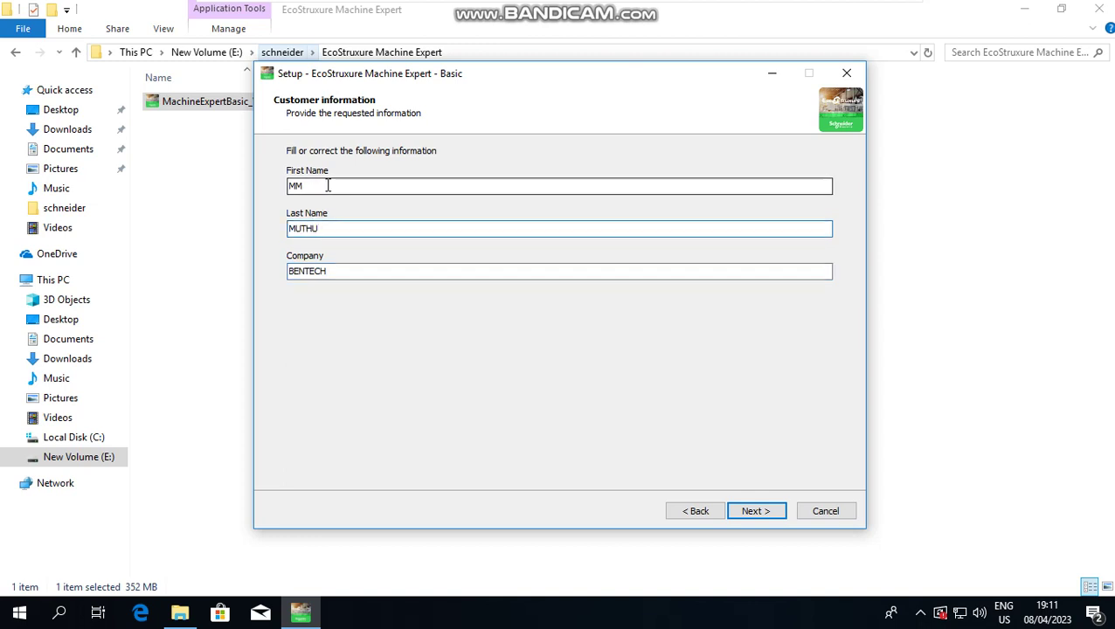
{"action": "left_click", "coordinate": [328, 185]}
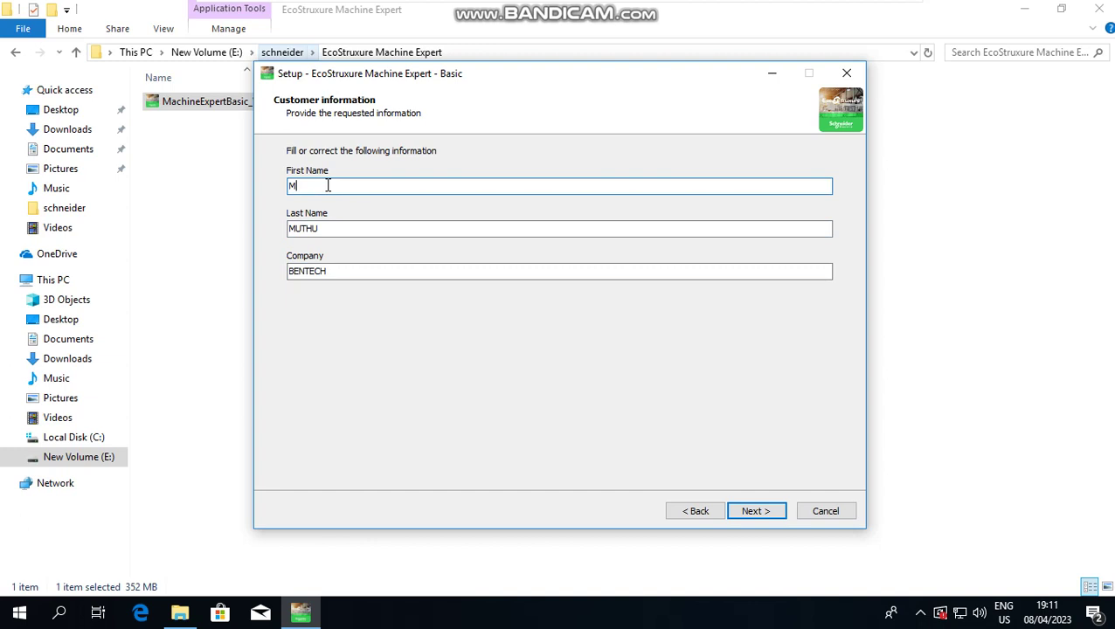
{"action": "type", "text": "ARI"}
{"action": "left_click", "coordinate": [749, 512]}
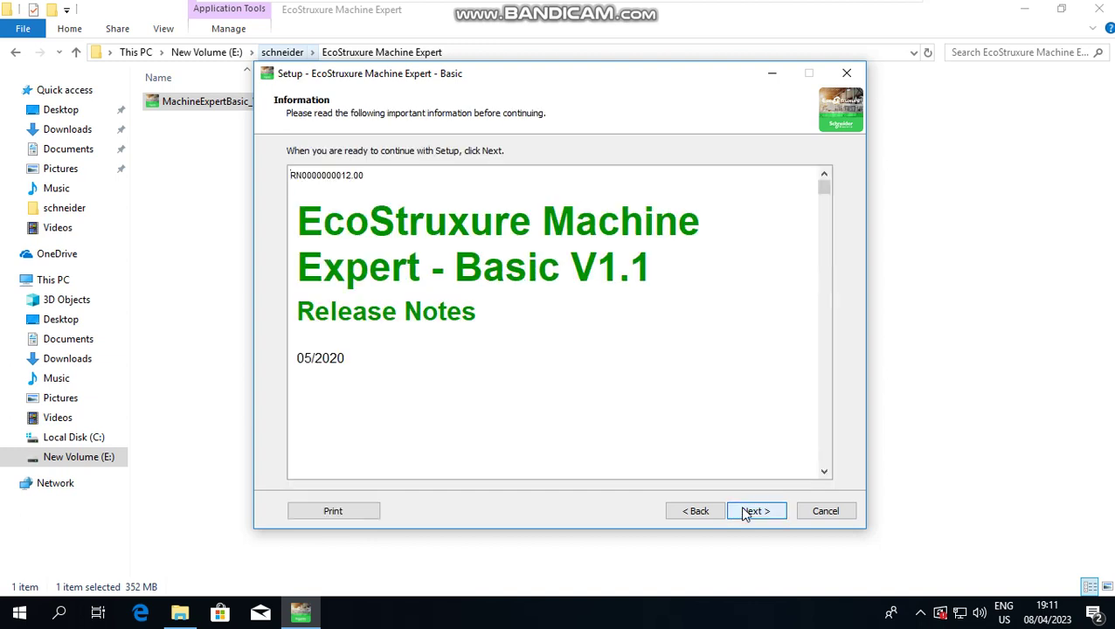
Step: Keep the default install folder, add the TwidoSuite file association, and start installing
{"action": "left_click", "coordinate": [750, 512]}
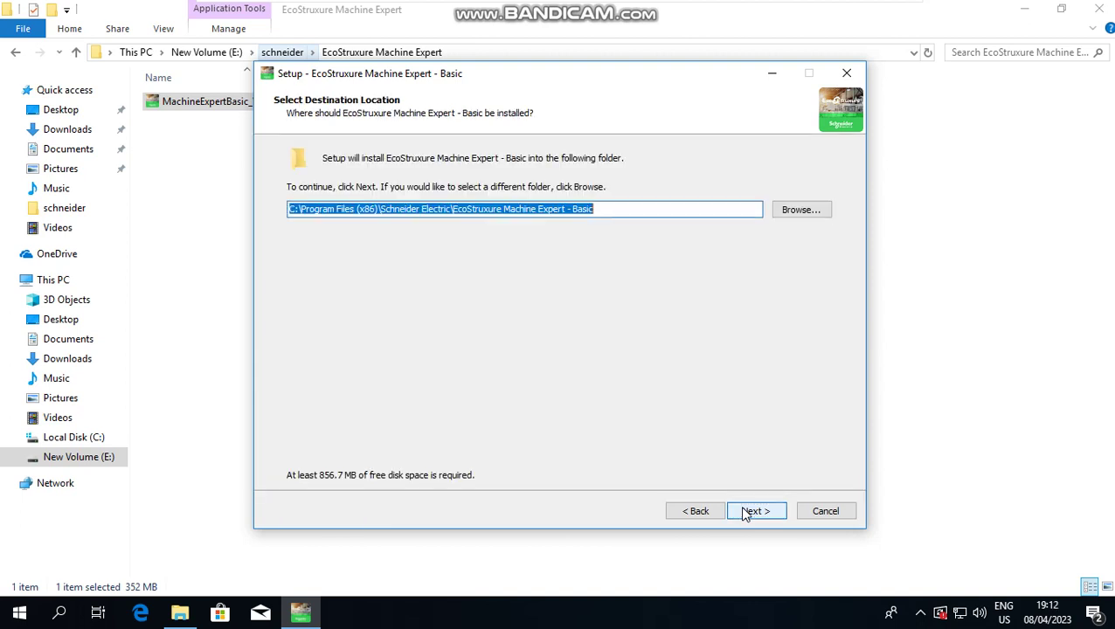
{"action": "left_click", "coordinate": [750, 512]}
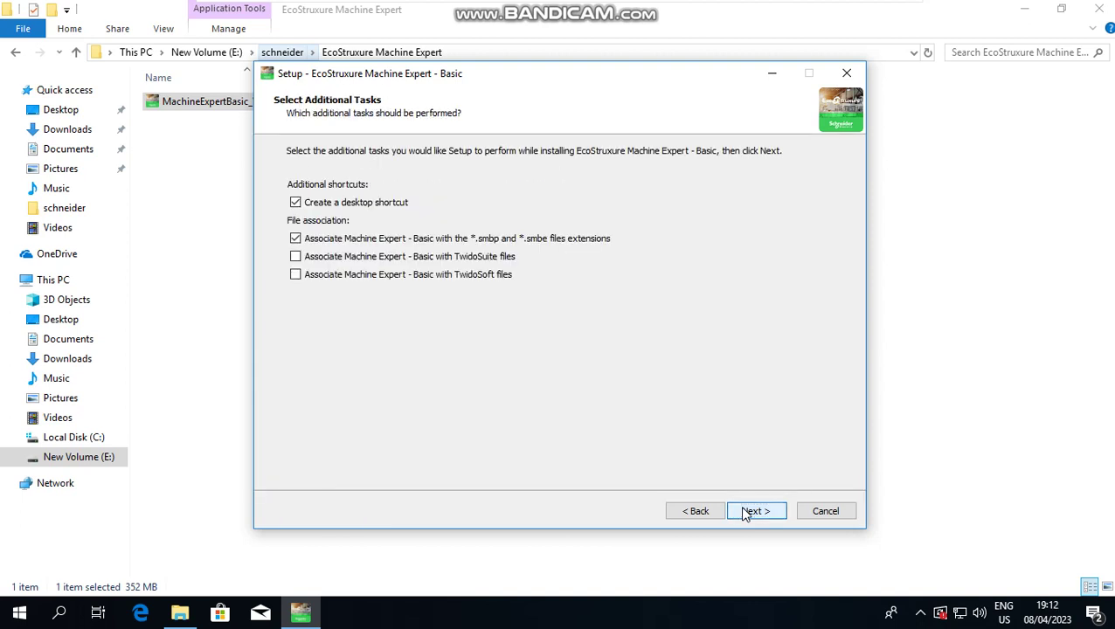
{"action": "left_click", "coordinate": [365, 256]}
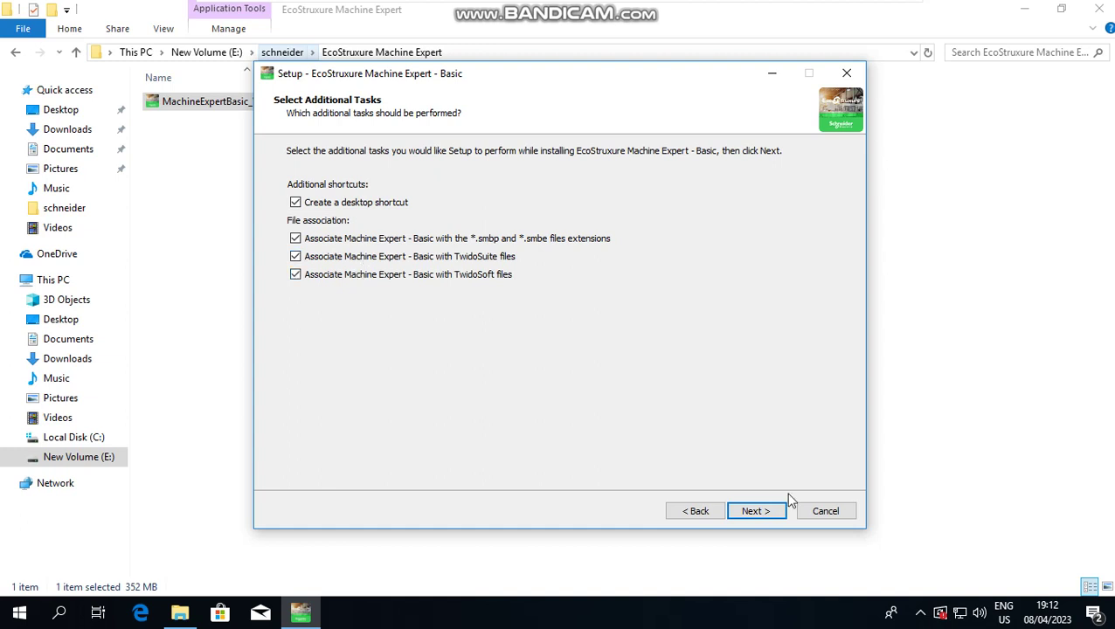
{"action": "left_click", "coordinate": [759, 513]}
{"action": "left_click", "coordinate": [757, 512]}
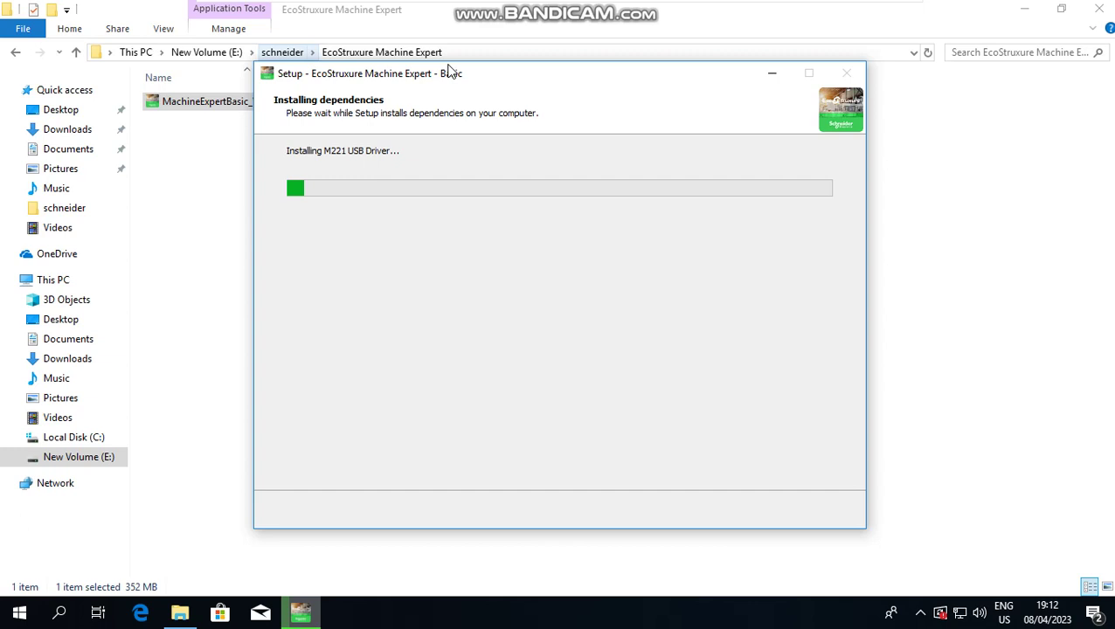
Step: Wait while dependencies install until the libusb-win32 driver prompt appears
{"action": "mouse_move", "coordinate": [379, 6]}
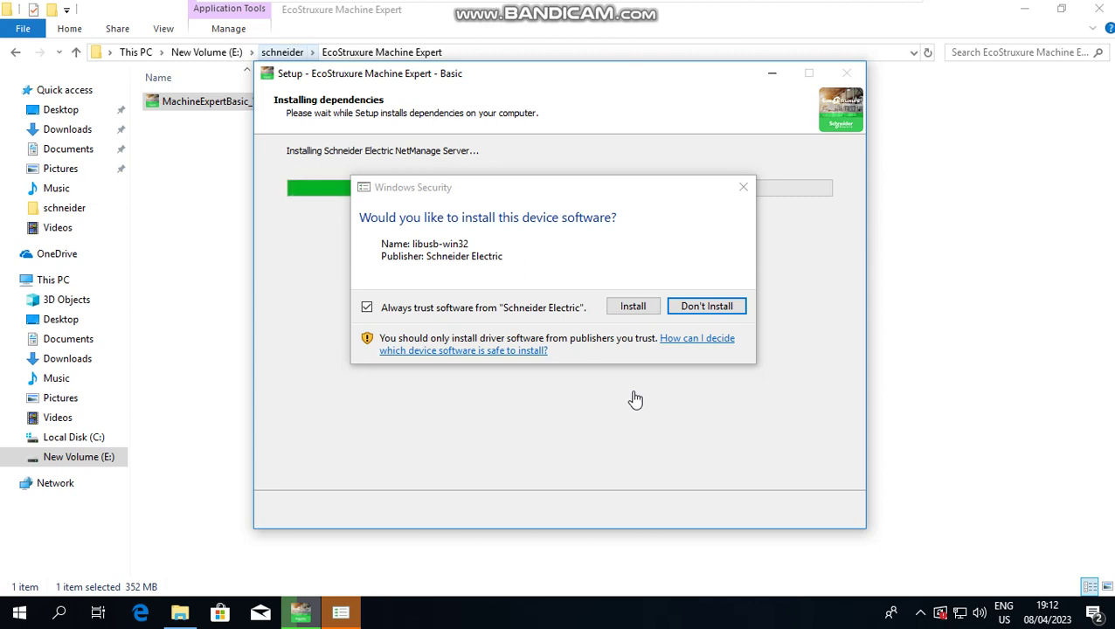
Step: Approve the libusb-win32 device software so setup moves on to Schneider Electric Software Update
{"action": "left_click", "coordinate": [632, 307]}
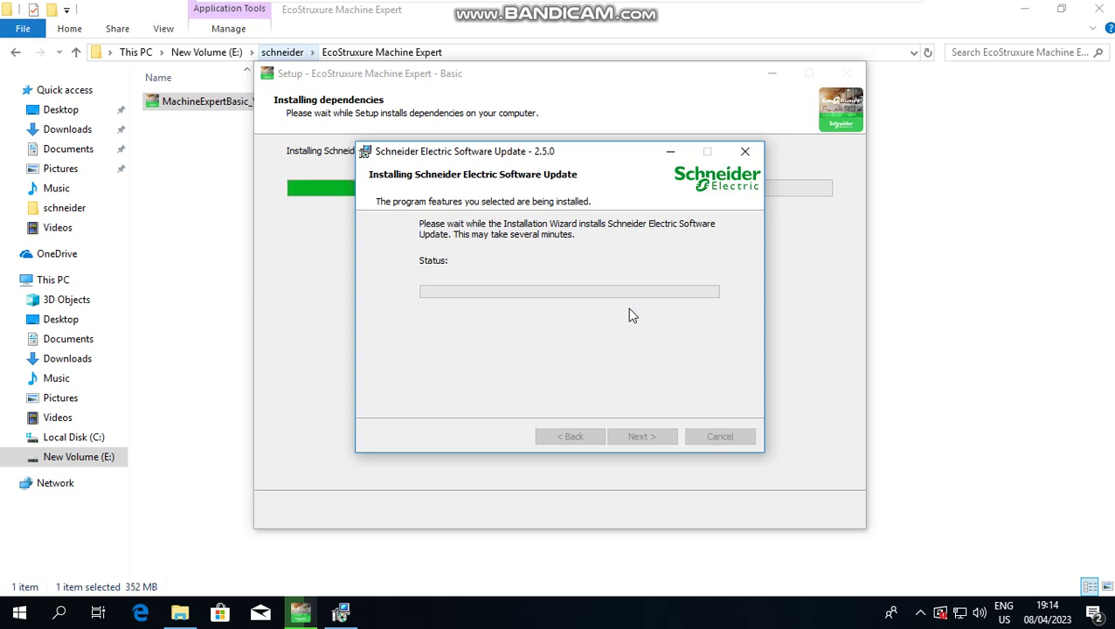
Step: Wait for Software Update 2.5.0 to finish and the setup to reach its completion page
{"action": "mouse_move", "coordinate": [644, 7]}
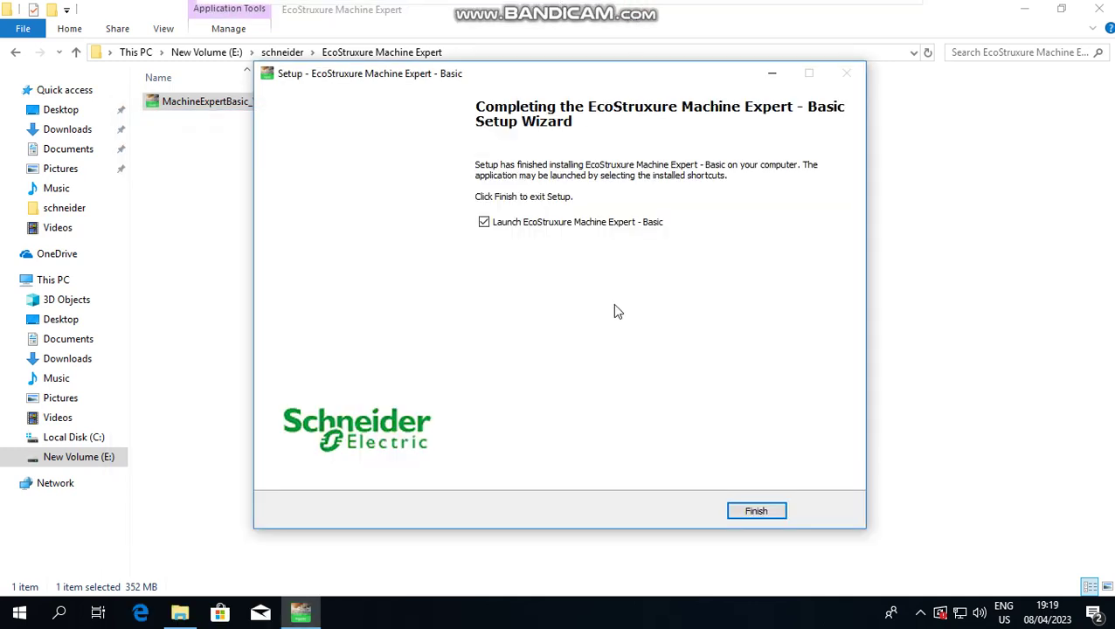
Step: Finish the setup wizard with 'Launch EcoStruxure Machine Expert - Basic' ticked
{"action": "left_click", "coordinate": [730, 513]}
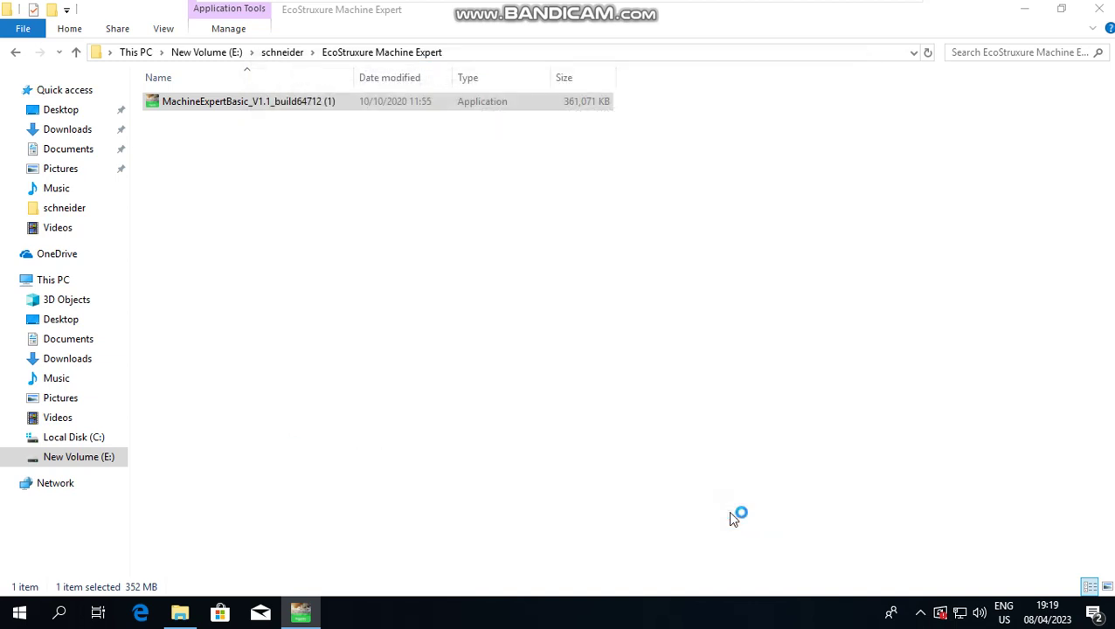